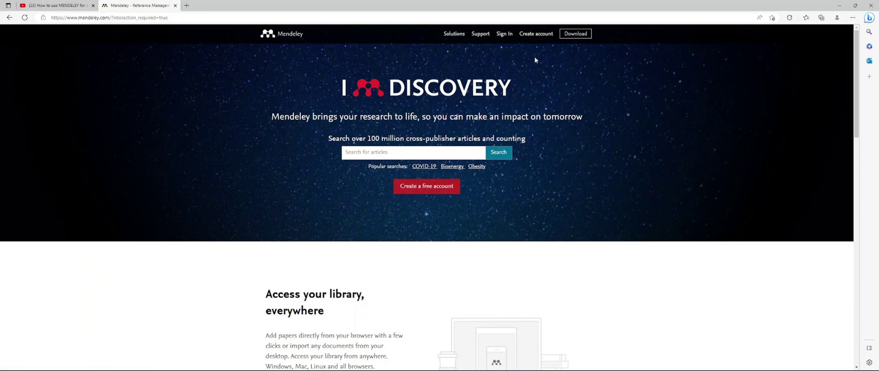
Visit the Mendeley Reference Manager desktop download page and look over it.
click(574, 35)
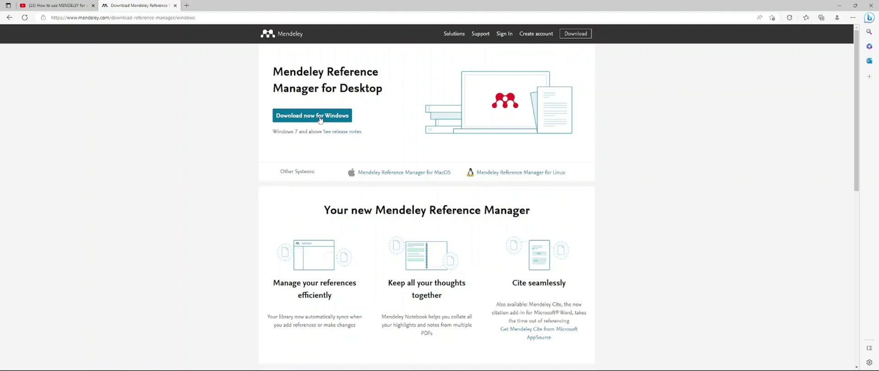
scroll(320, 120, down, 2)
scroll(419, 128, up, 1)
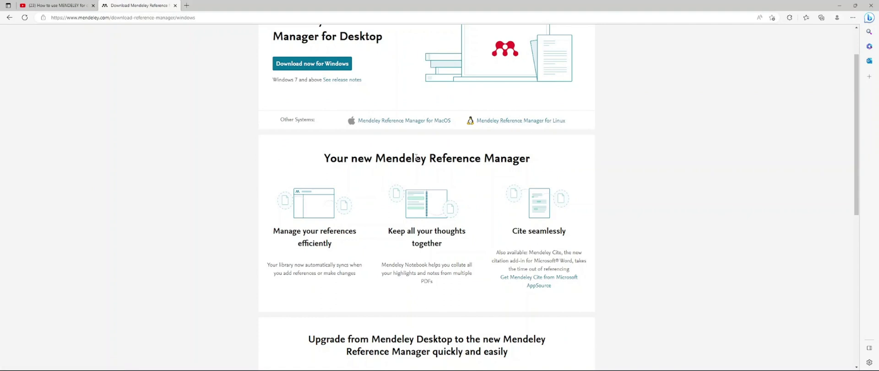
scroll(416, 160, up, 1)
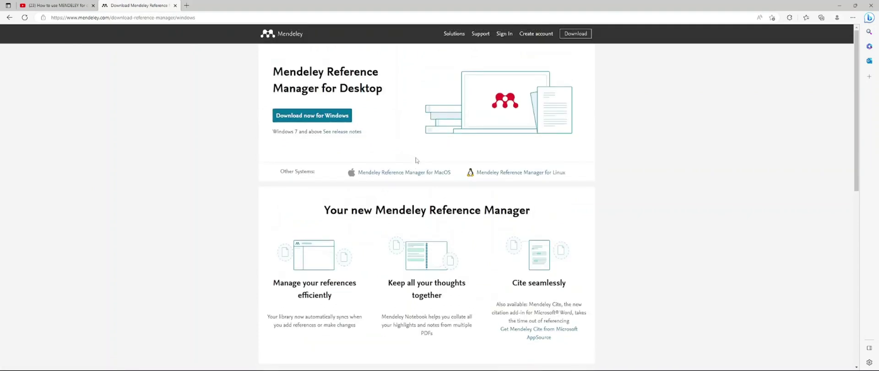
Search 'mendeley plugin word' in a new tab, open the Mendeley Cite page, then start launching Mendeley.
click(186, 5)
click(194, 19)
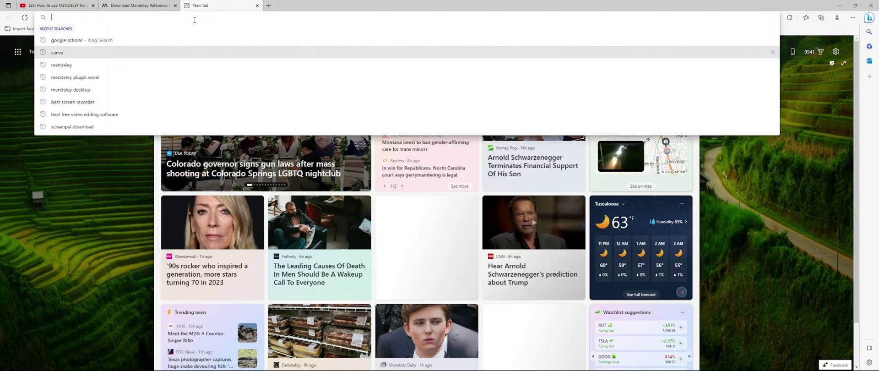
text(men)
key(Down)
key(Down)
key(Return)
click(103, 87)
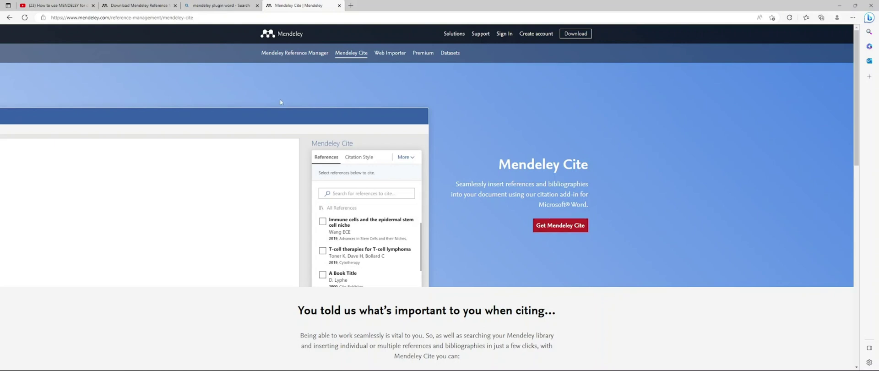
click(363, 363)
text(m)
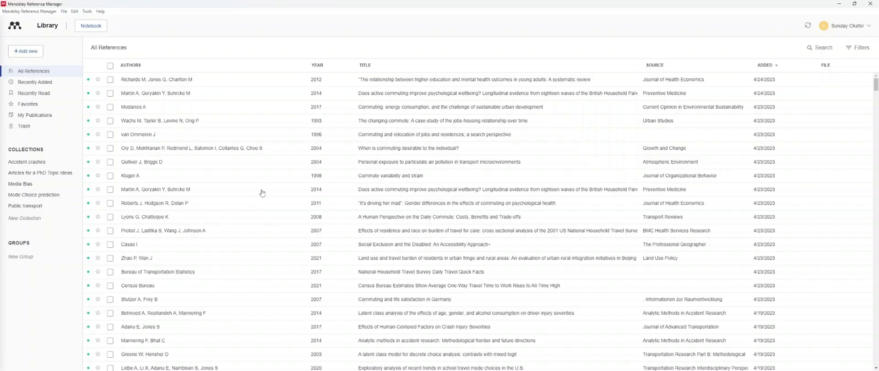
Scroll through the All References list in Mendeley Reference Manager.
scroll(288, 167, down, 2)
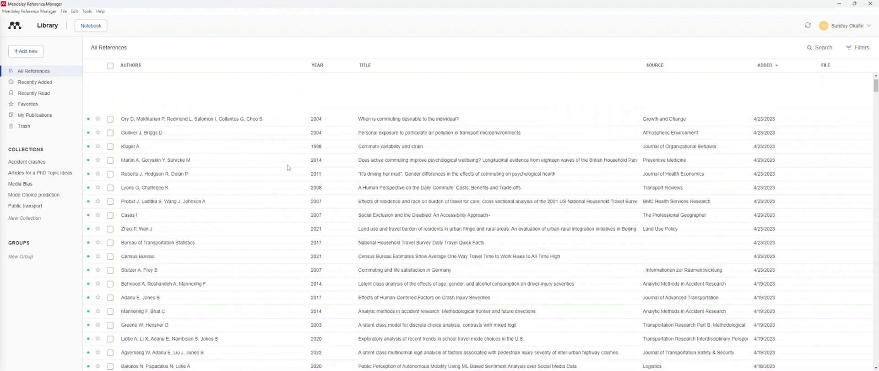
scroll(288, 168, up, 2)
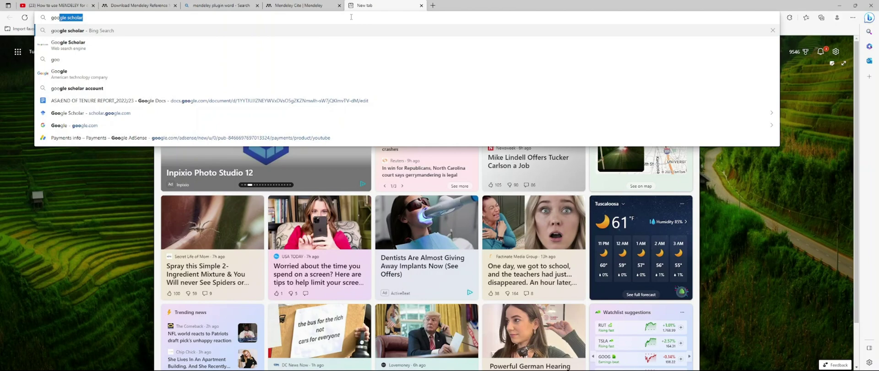
Search Google Scholar, open the 'Exploring the Effect of Visibility Factors…' article and select its DOI.
key(Return)
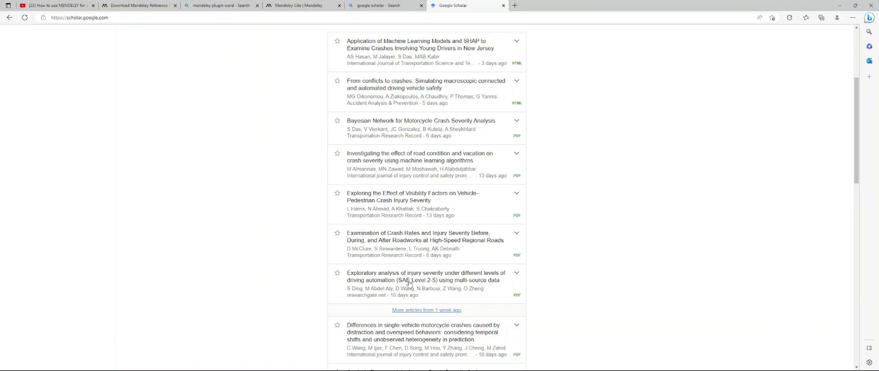
click(409, 281)
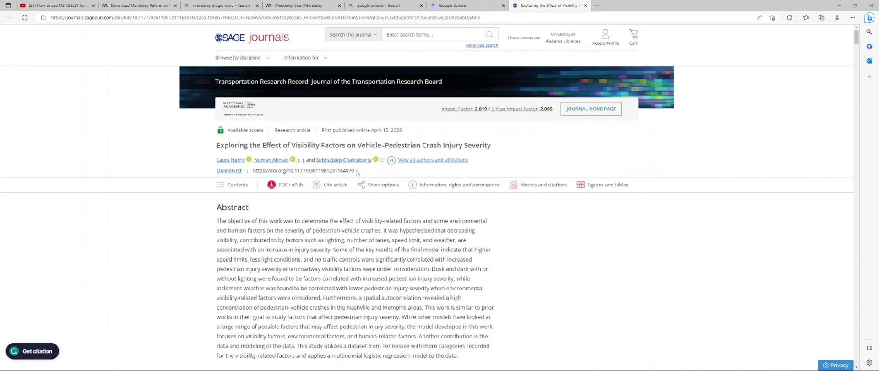
drag(357, 172, 252, 172)
drag(252, 172, 251, 172)
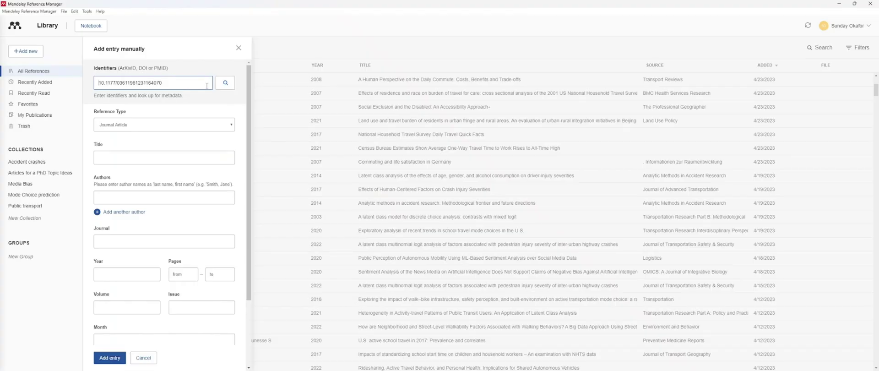
click(226, 85)
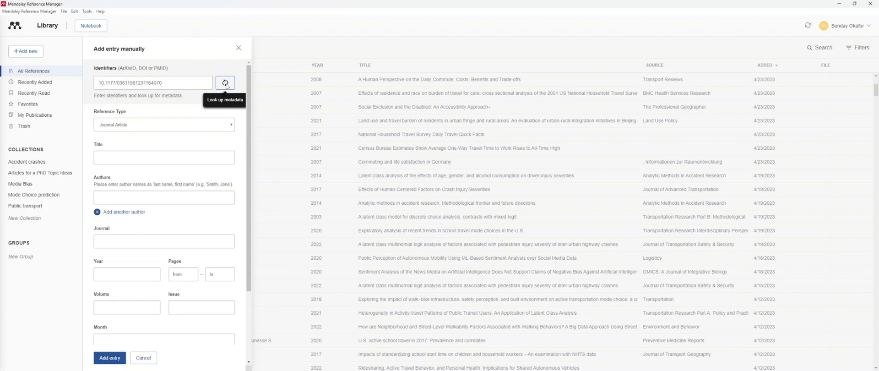
scroll(115, 298, down, 5)
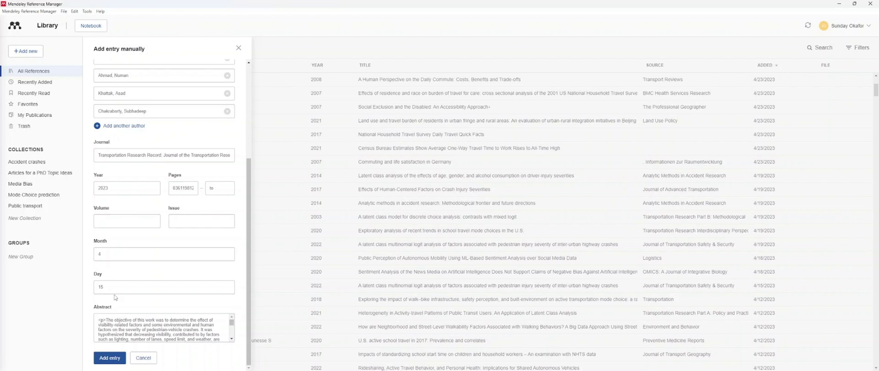
click(110, 358)
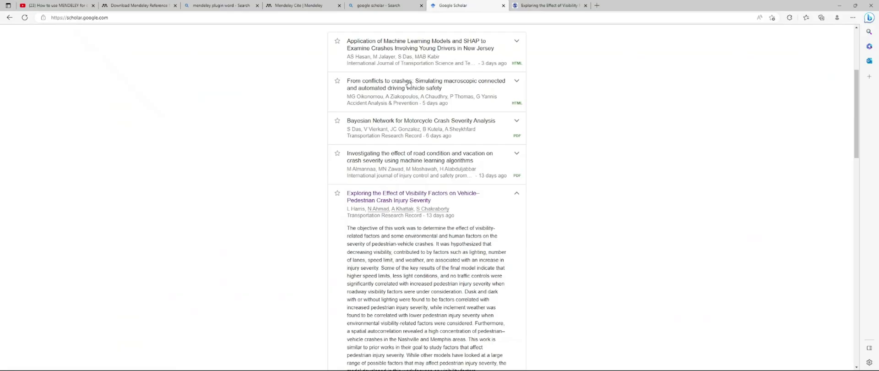
Expand the 'From conflicts to crashes' result and open its sciencedirect.com [HTML] link.
click(408, 83)
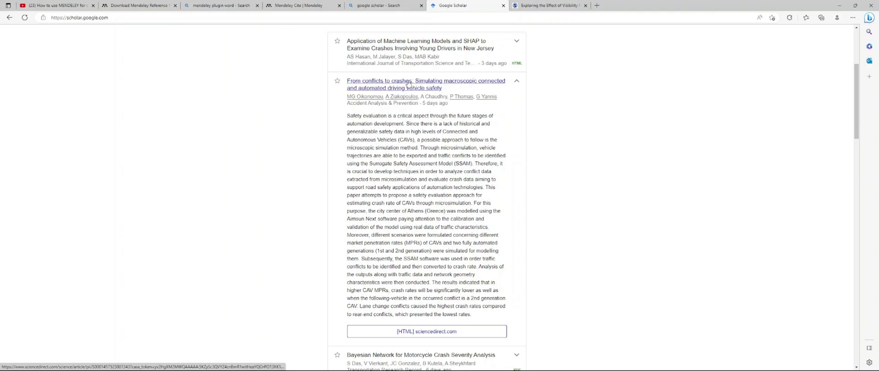
click(408, 83)
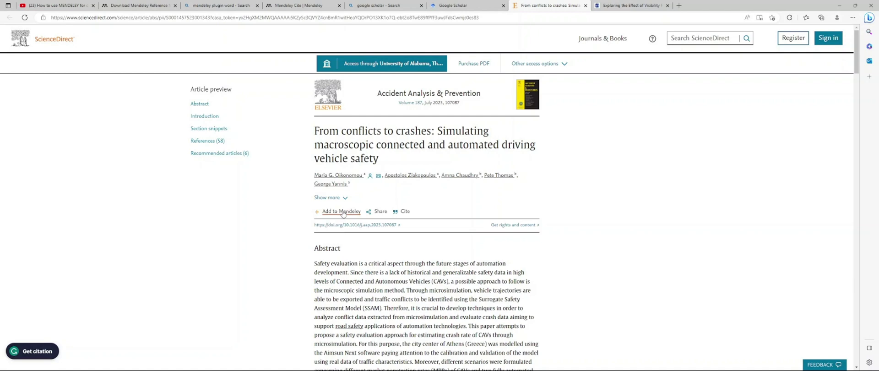
Save the 'From conflicts to crashes' article with ScienceDirect's Add to Mendeley button.
click(341, 212)
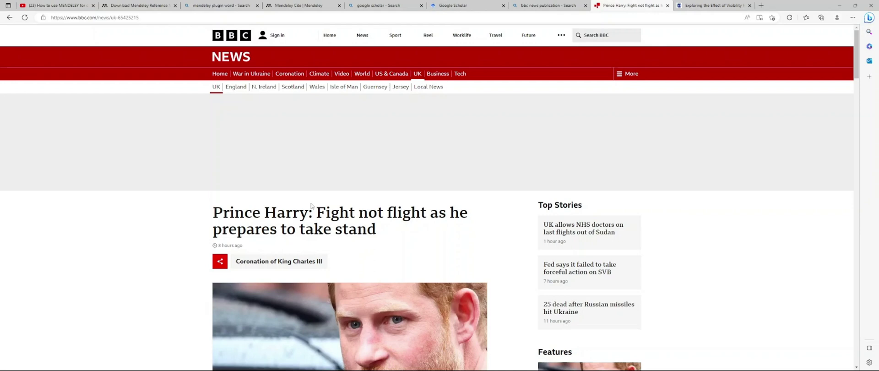
Copy the Prince Harry BBC headline and use it as the title of a new Web Page entry.
triple_click(311, 205)
key(ctrl+c)
click(152, 17)
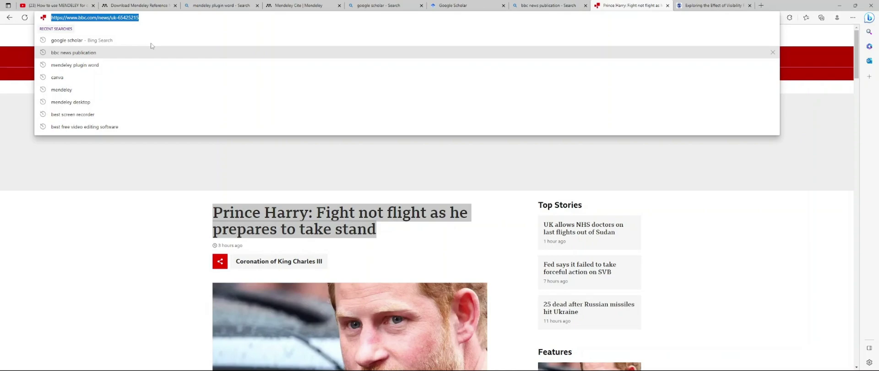
key(alt+Tab)
click(112, 238)
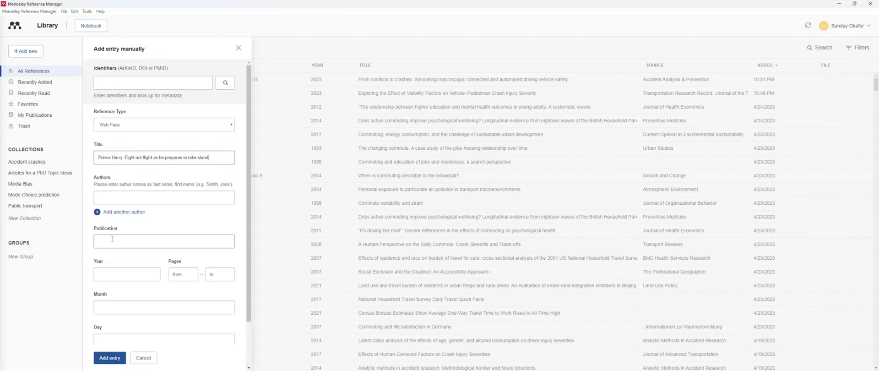
Fill in the article's author, publication BBC and year 2023 on the web page entry.
key(Tab)
text(Sean Coulagan)
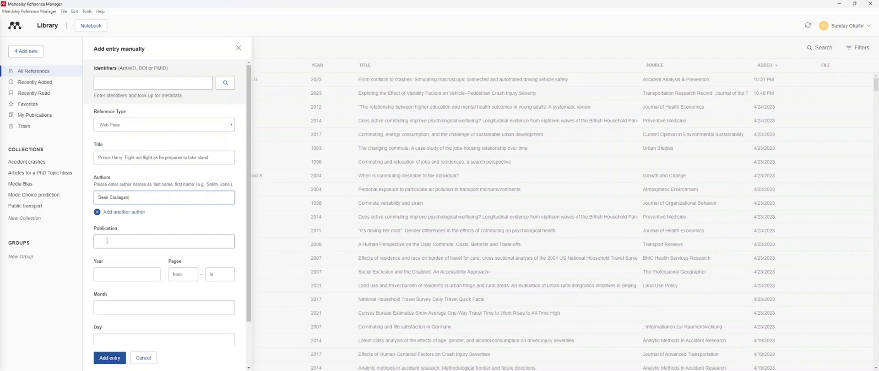
click(107, 241)
text(BBC)
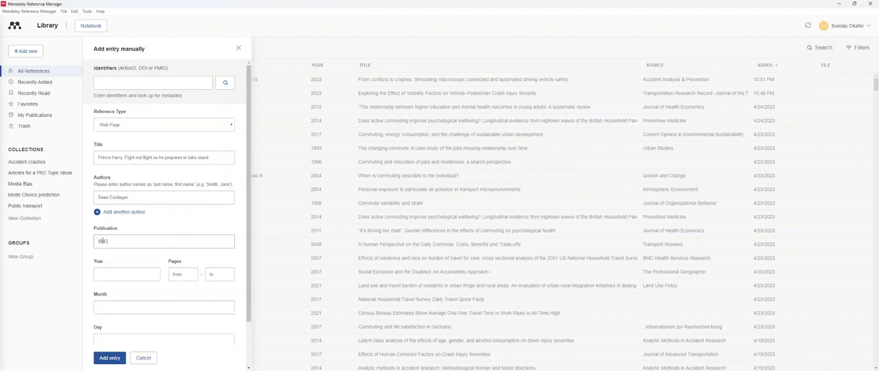
click(140, 273)
text(2023)
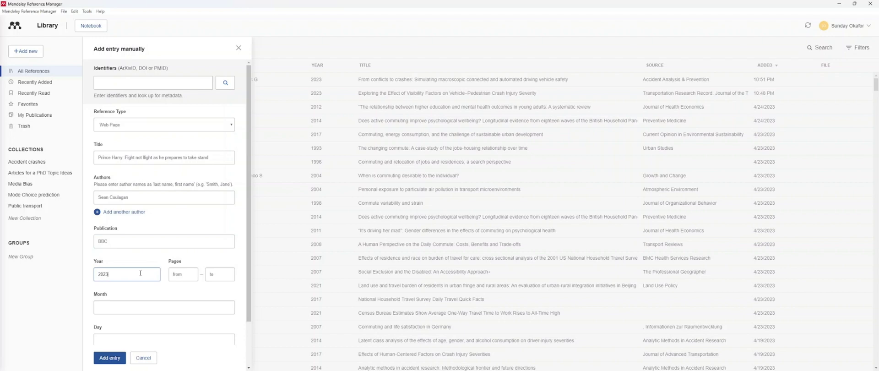
scroll(113, 348, down, 1)
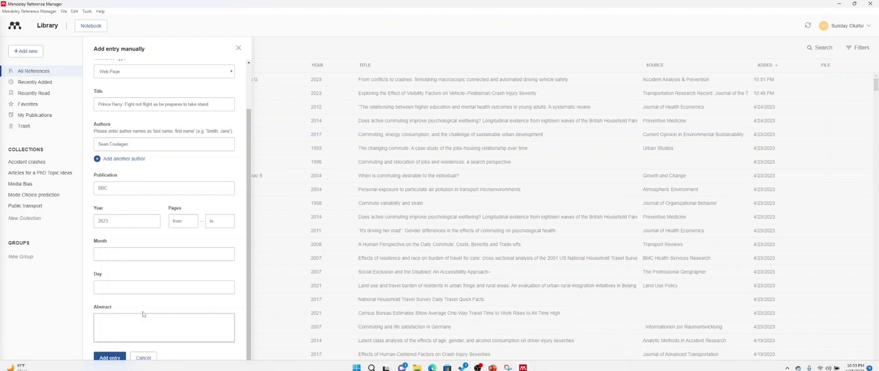
Add the BBC entry to the library and attach the article's web address as its URL.
click(109, 357)
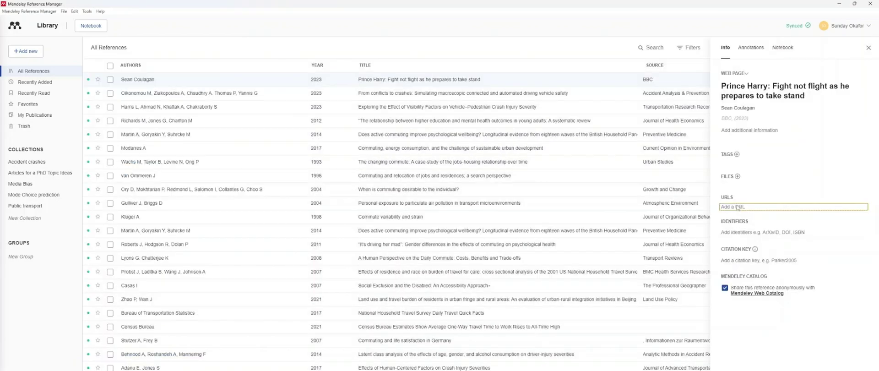
click(738, 207)
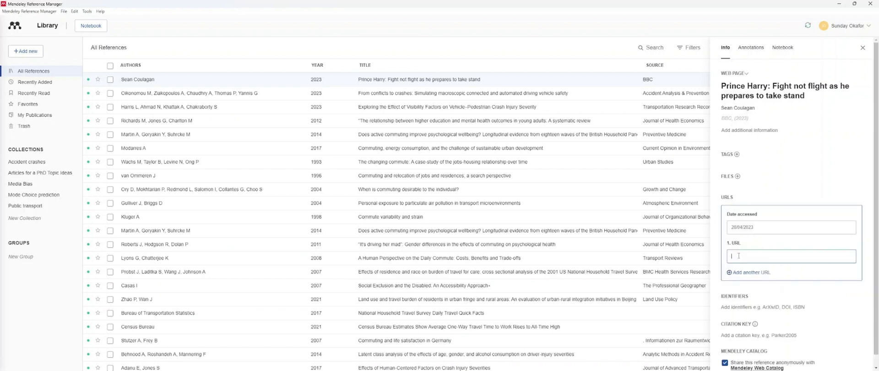
key(ctrl+v)
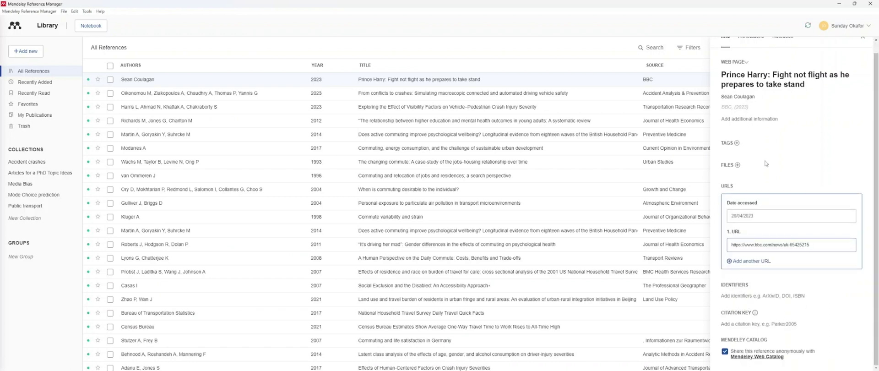
click(767, 161)
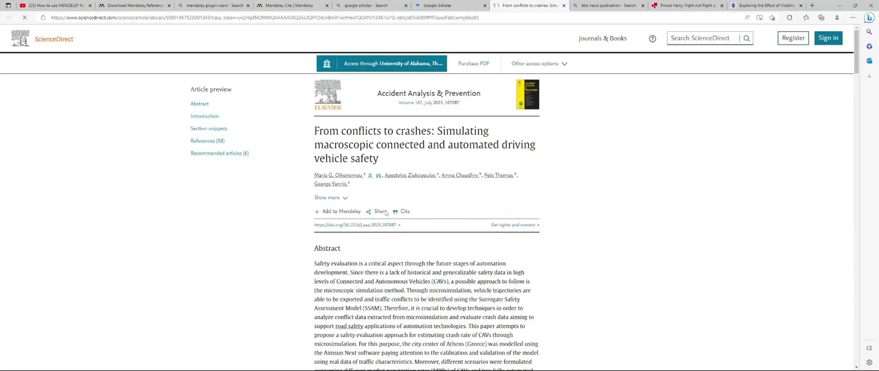
Export the article's citation from ScienceDirect as the BibTeX file S0001457523001343.bib.
click(404, 212)
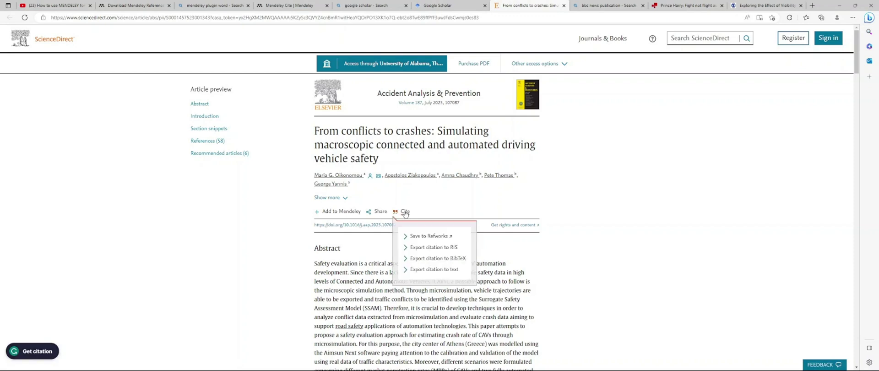
click(442, 258)
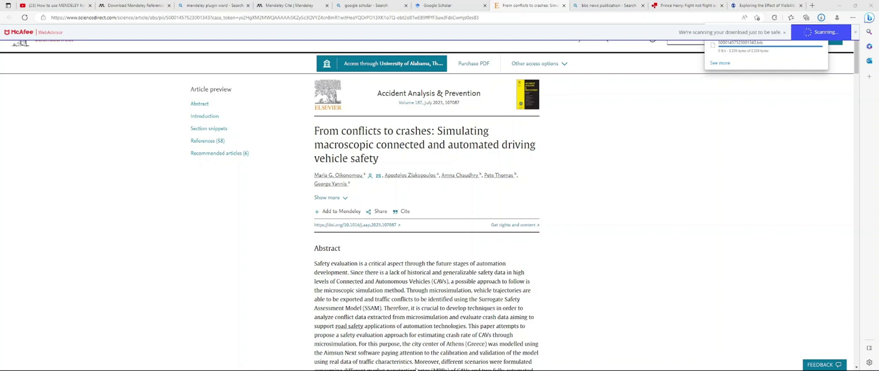
Confirm the 3 KB S0001457523001343.bib file in File Explorer's Downloads folder, then close the window.
key(super+e)
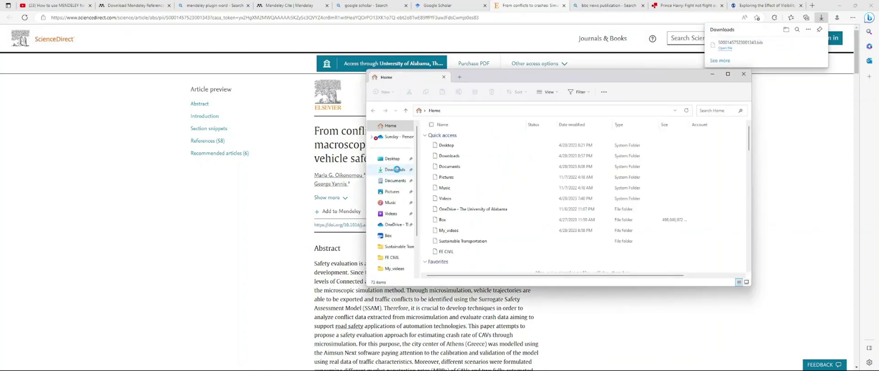
click(396, 169)
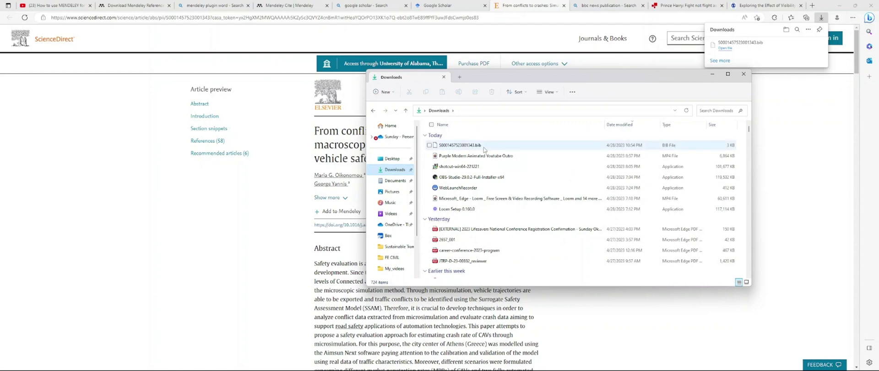
click(712, 74)
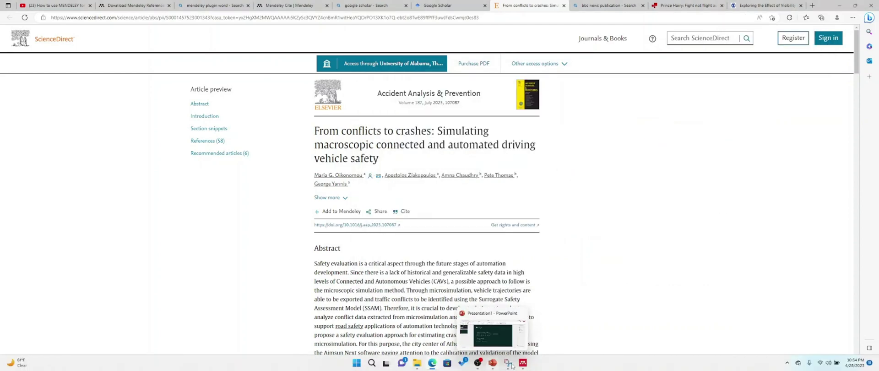
Bring Mendeley Reference Manager forward and point to Import library in the Add new menu.
mouse_move(523, 362)
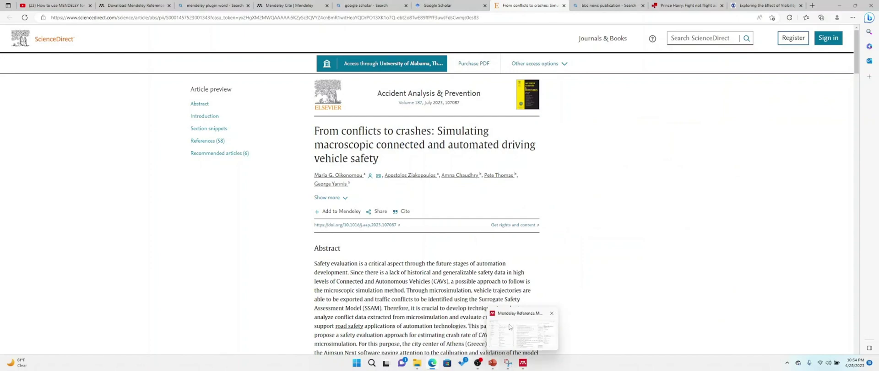
click(510, 326)
click(37, 51)
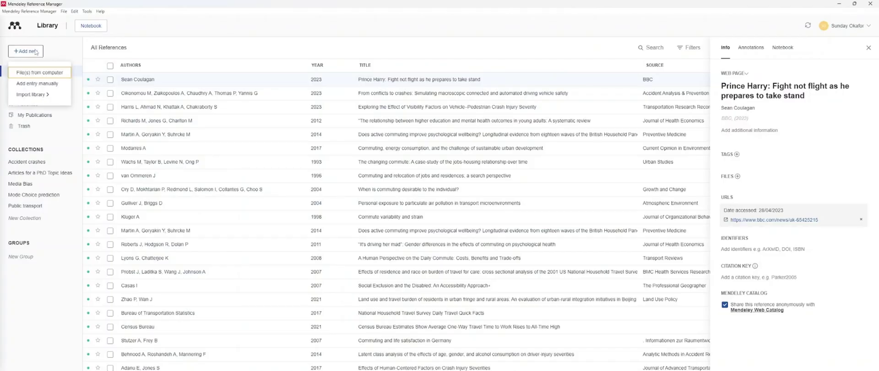
mouse_move(40, 95)
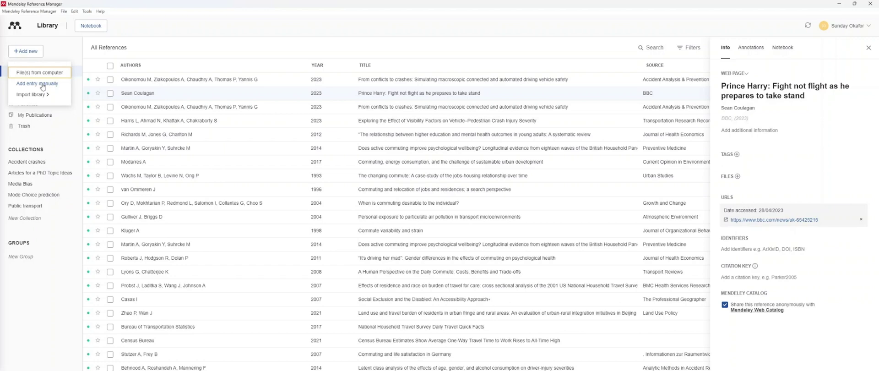
click(42, 84)
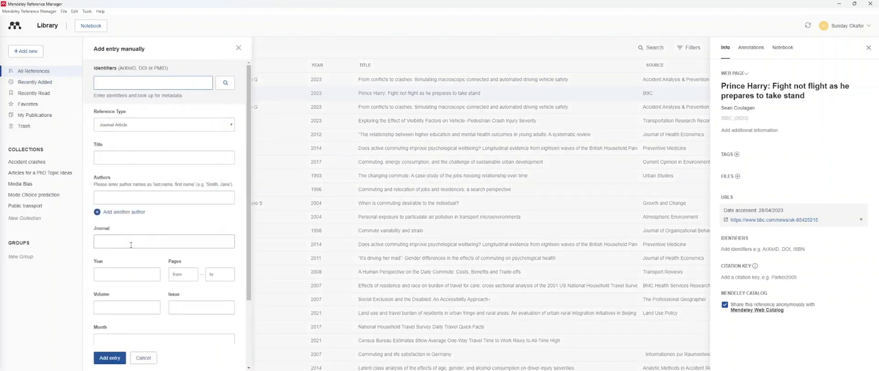
click(31, 55)
mouse_move(32, 95)
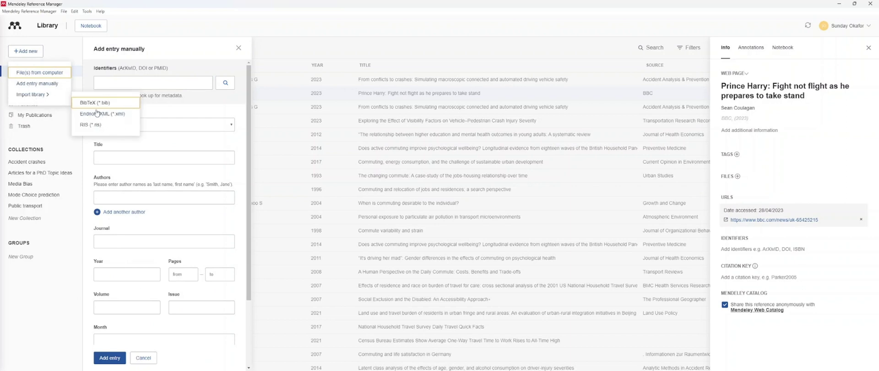
click(467, 29)
click(238, 47)
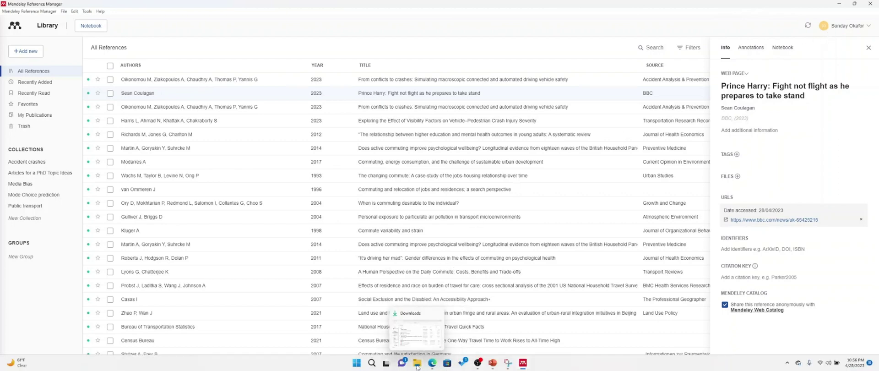
Launch Word by searching 'word' in the Start menu.
click(357, 364)
text(word)
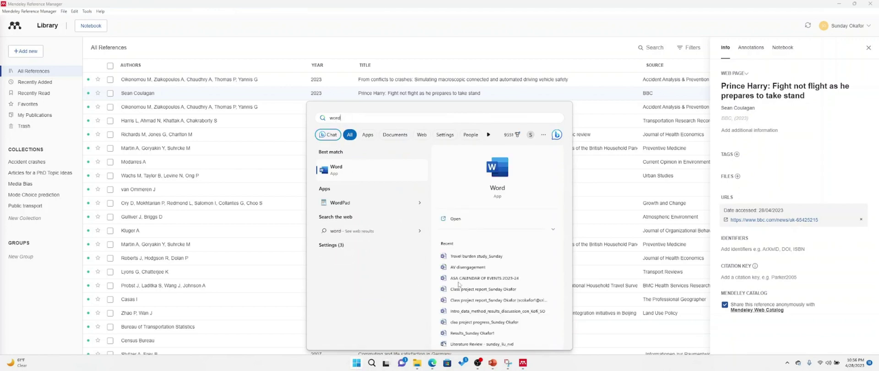
click(458, 285)
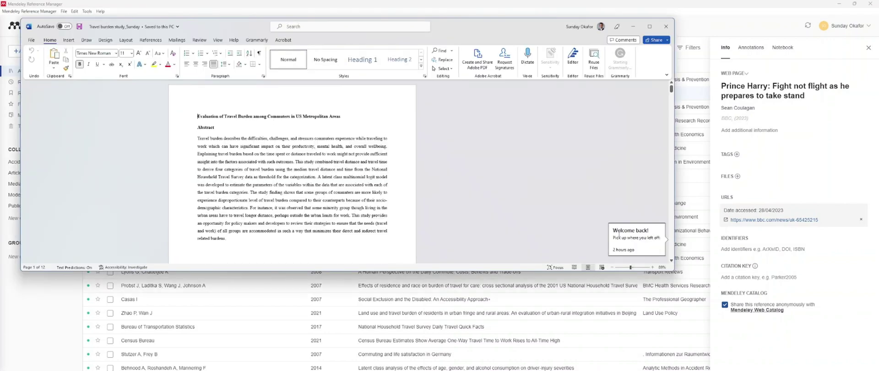
Maximise the Word window and open the Mendeley Cite pane from the References tab.
click(619, 234)
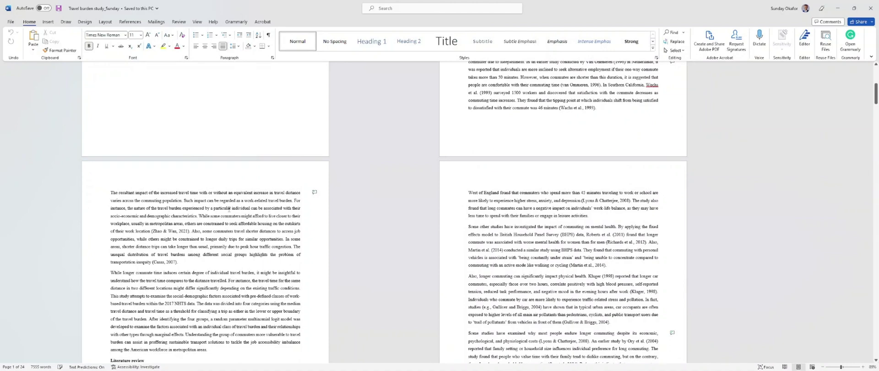
click(130, 22)
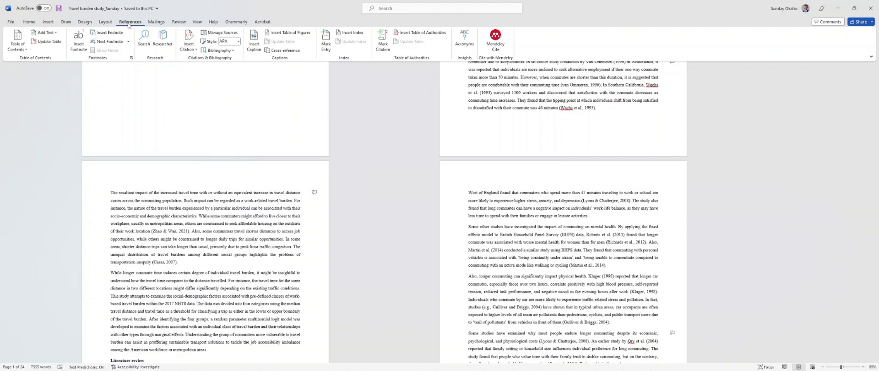
click(494, 45)
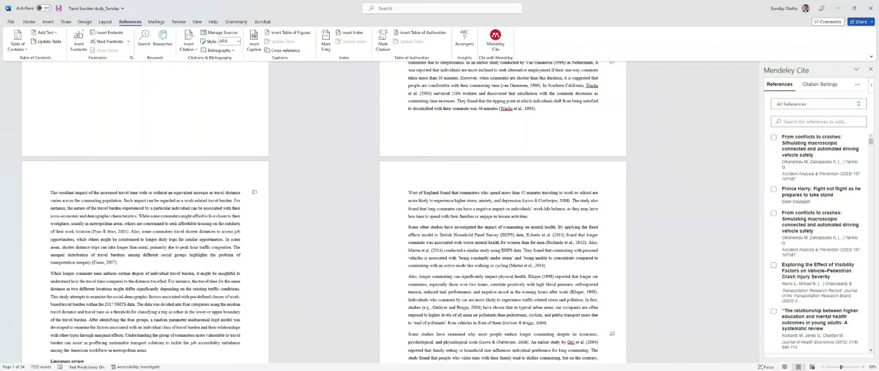
scroll(800, 264, down, 4)
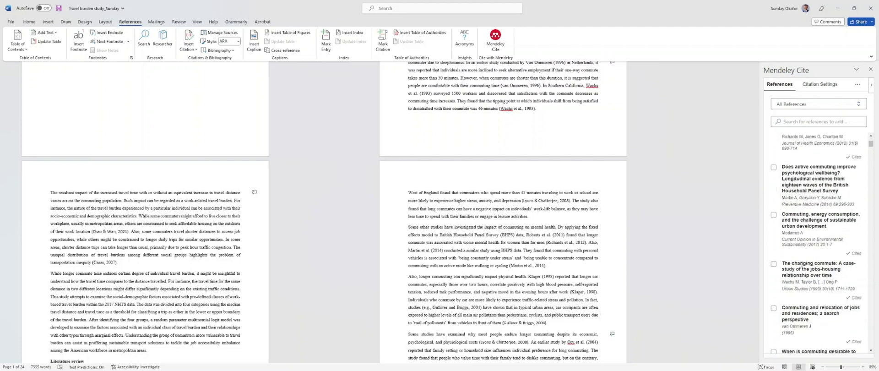
scroll(801, 264, up, 4)
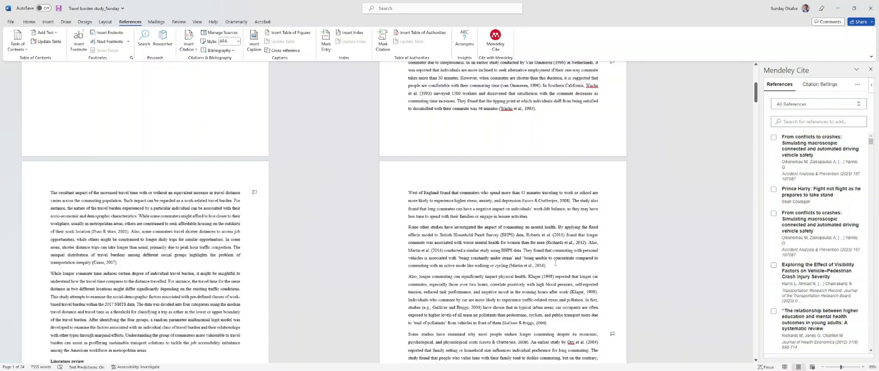
scroll(215, 215, up, 5)
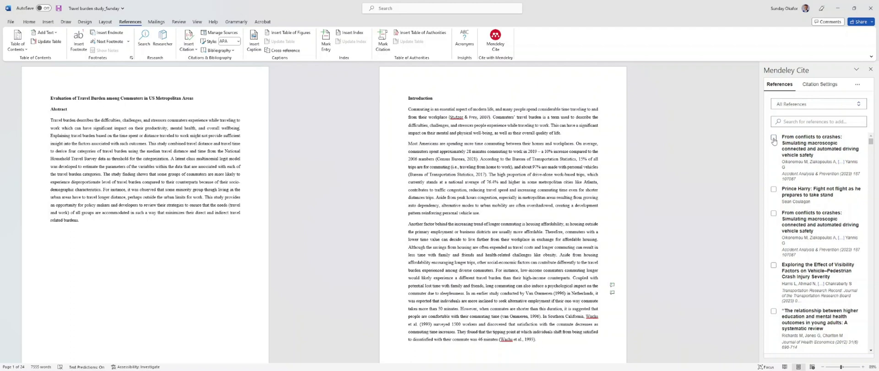
Insert a citation of the two crash-simulation articles and the BBC Prince Harry article.
click(774, 138)
click(774, 189)
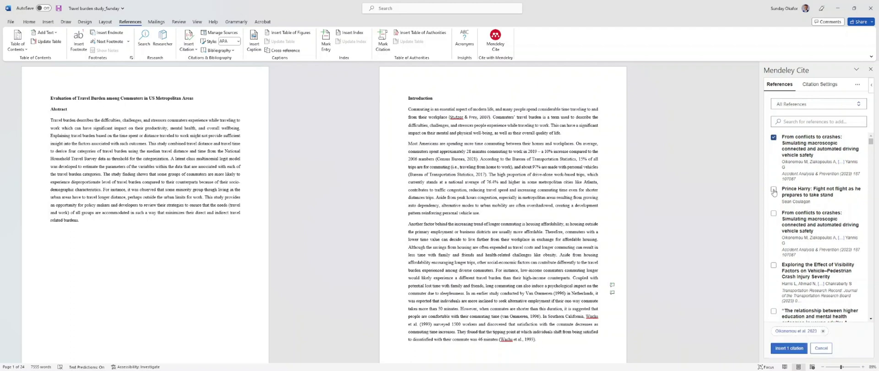
click(773, 214)
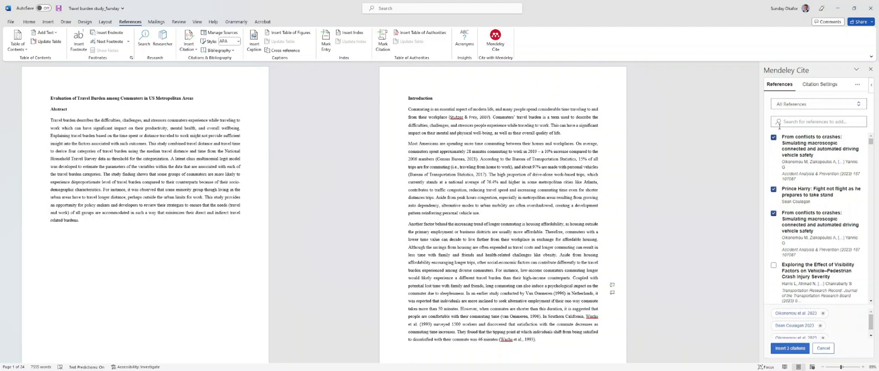
click(788, 348)
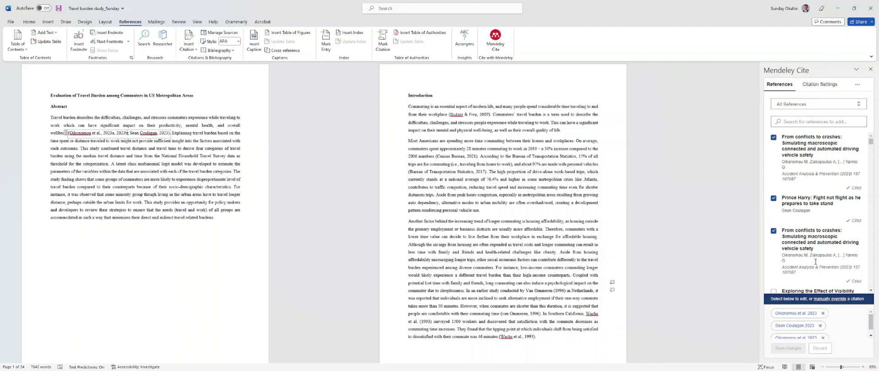
Edit that citation: drop the duplicate crash-simulation entry, add the visibility-factors and higher-education mental-health studies.
click(773, 230)
scroll(774, 242, down, 2)
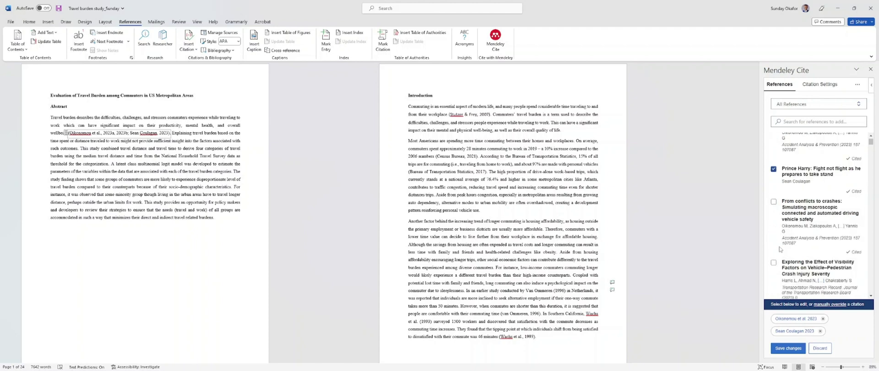
click(774, 242)
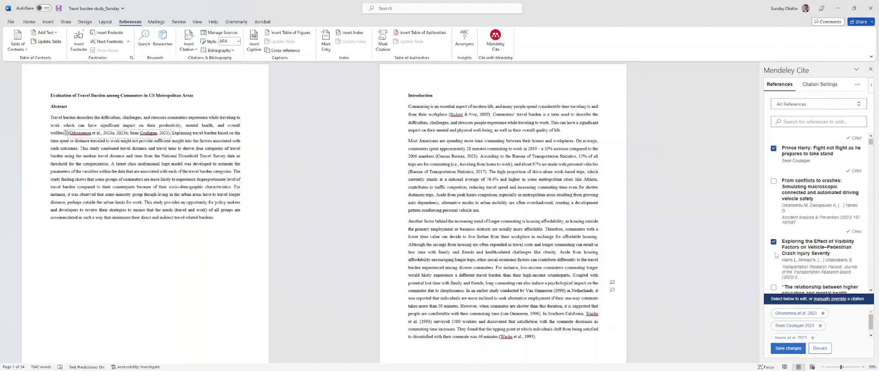
click(773, 288)
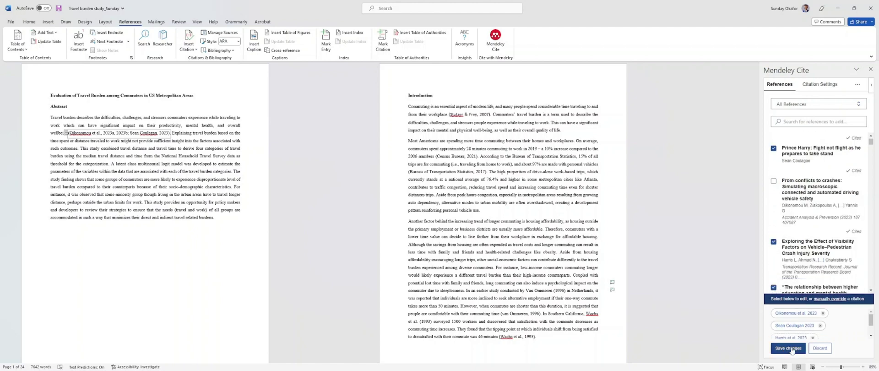
click(788, 348)
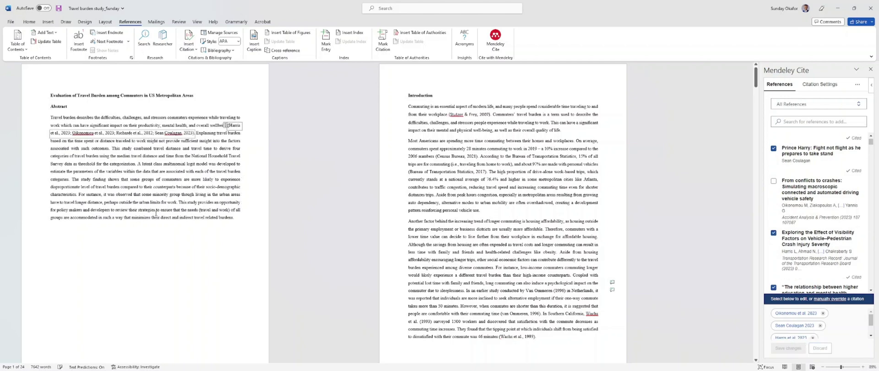
click(232, 217)
Cite the particulate air pollution, commute variability and when-is-commuting-desirable studies at the abstract's end.
scroll(815, 204, down, 1)
scroll(814, 203, down, 2)
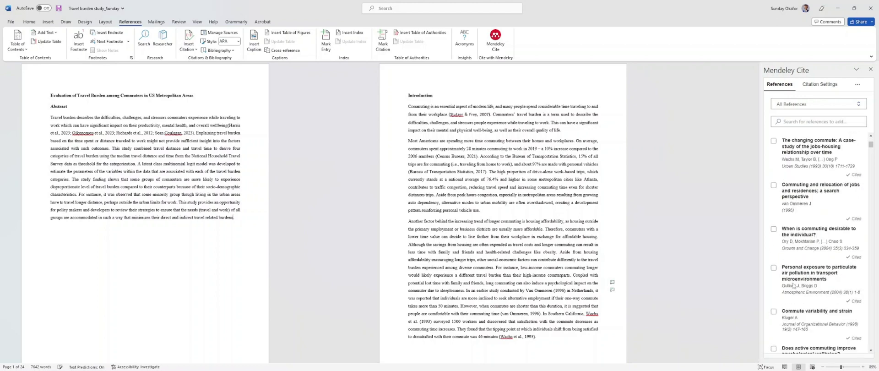
click(793, 285)
click(773, 311)
click(773, 229)
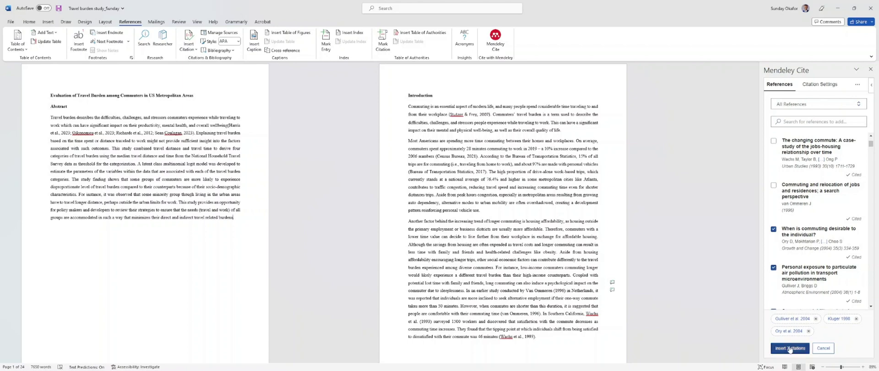
click(789, 348)
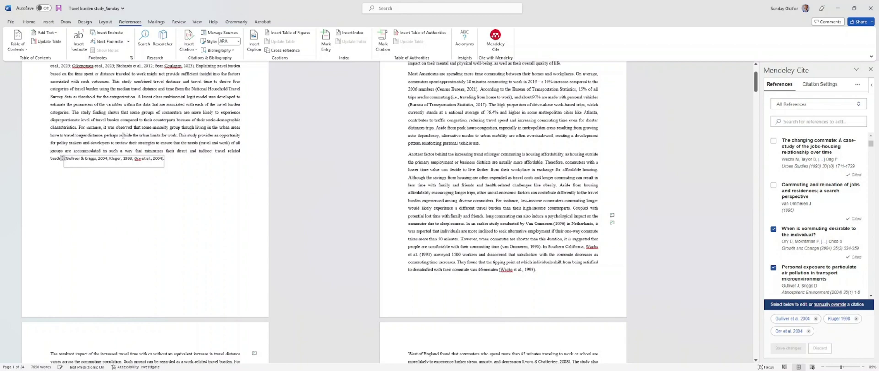
Paste the title and abstract into a new document and open its Mendeley Cite pane.
key(ctrl+shift+Home)
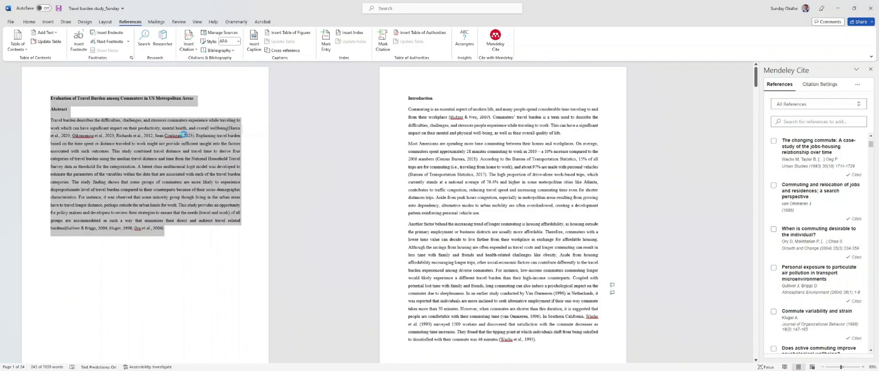
key(ctrl+v)
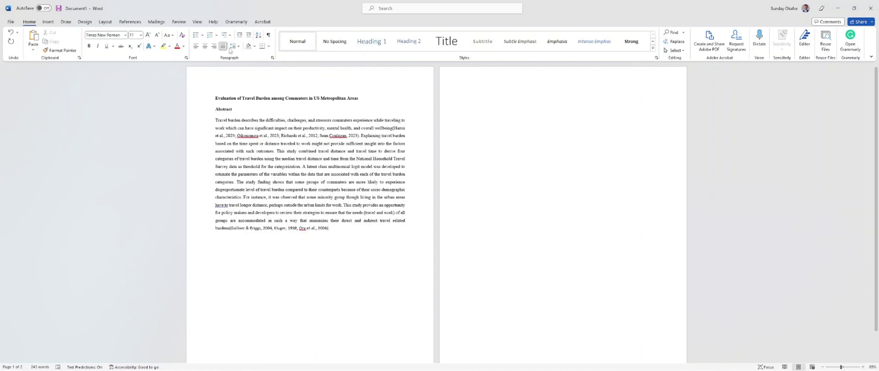
click(130, 22)
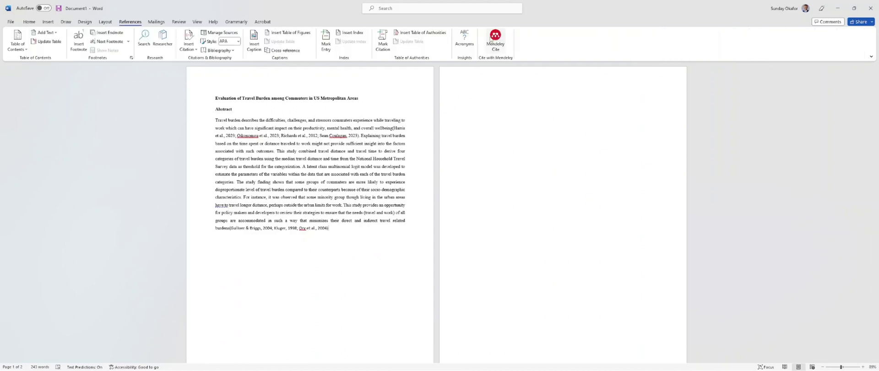
click(495, 37)
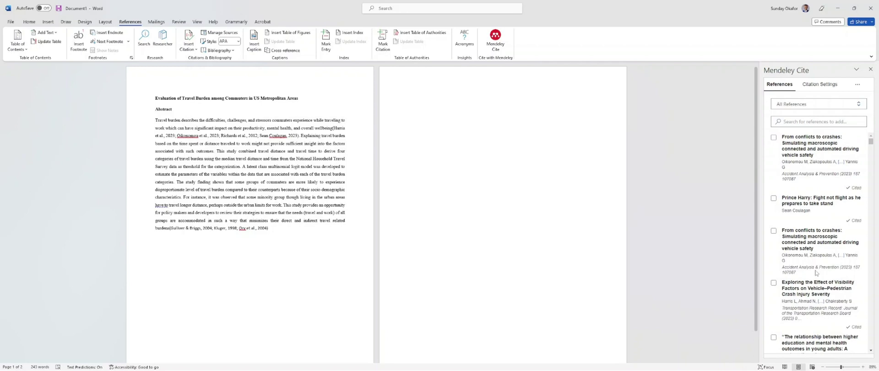
Insert a five-reference citation including Census Bureau, commuting and life satisfaction, land use, and social exclusion.
scroll(815, 273, down, 5)
click(774, 262)
click(774, 237)
click(774, 291)
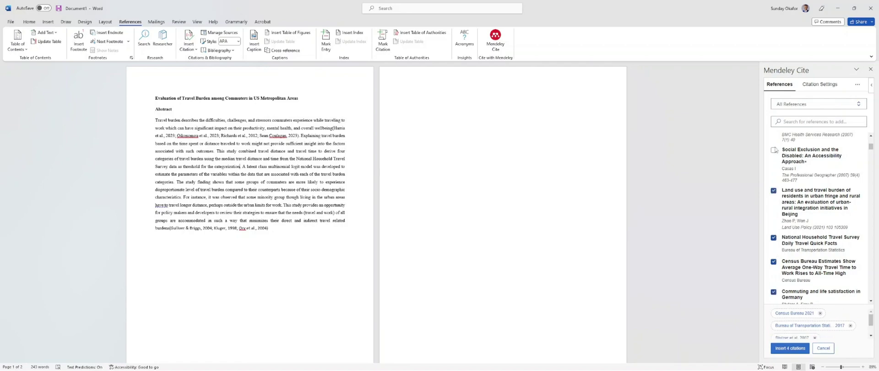
click(774, 191)
click(773, 150)
click(790, 348)
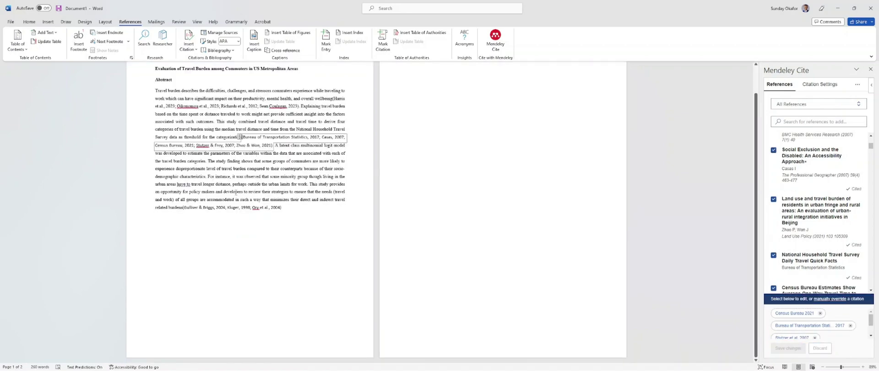
click(282, 223)
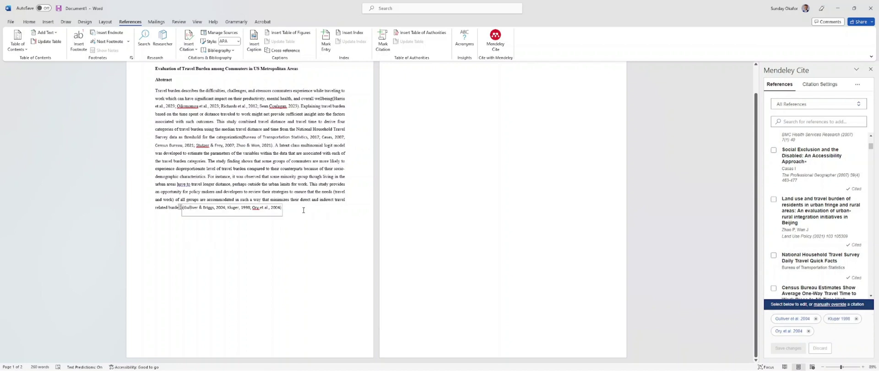
With the cursor below the abstract, choose Insert Bibliography from Mendeley Cite's '...' menu.
click(305, 206)
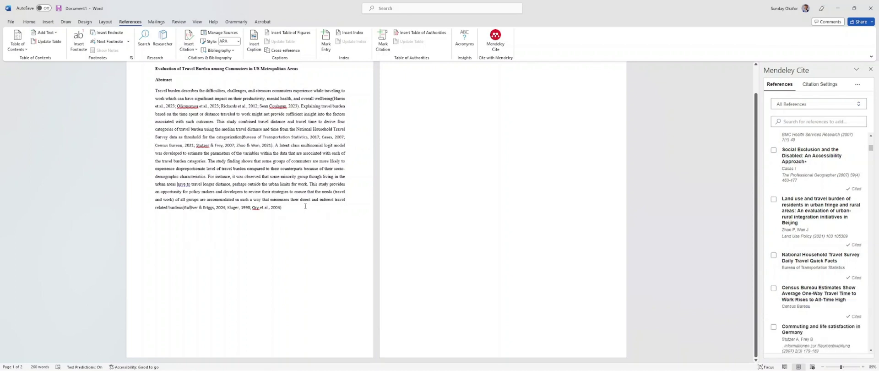
key(Return)
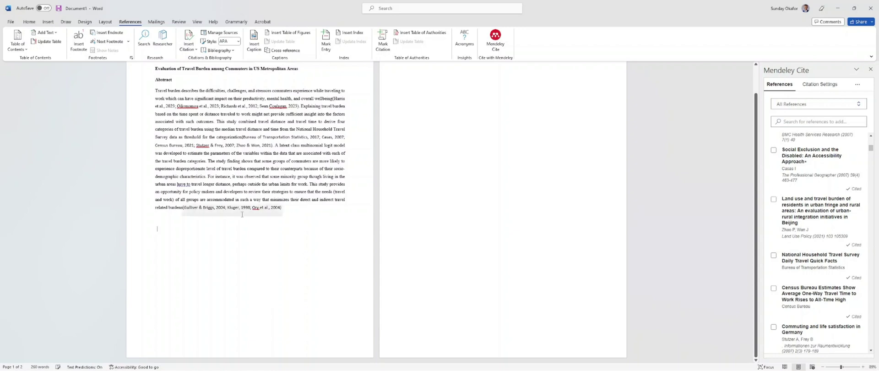
key(BackSpace)
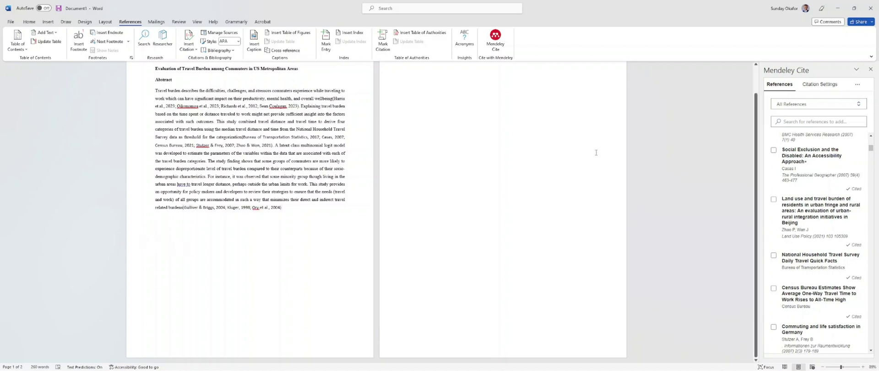
click(857, 86)
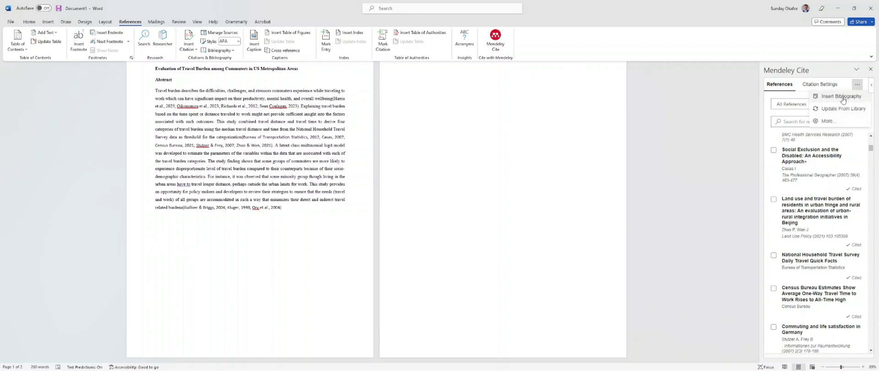
click(842, 97)
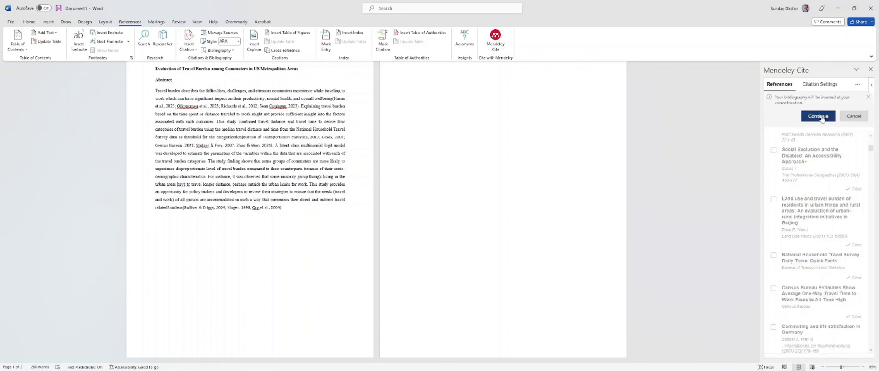
Confirm the bibliography insertion and open Citation Settings, which show APA 7th edition.
click(818, 117)
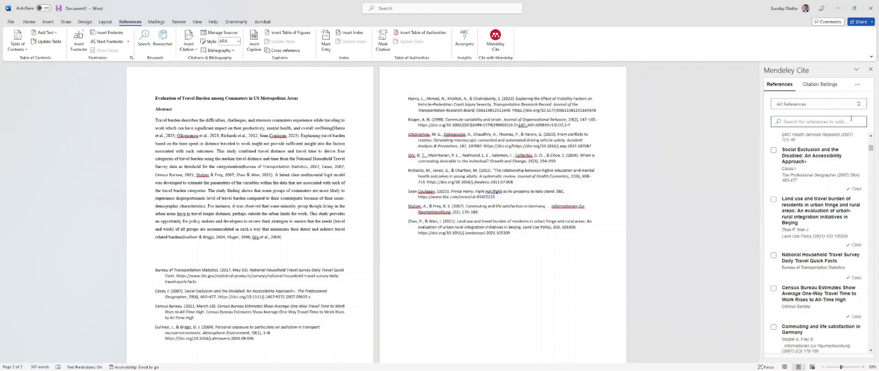
click(824, 85)
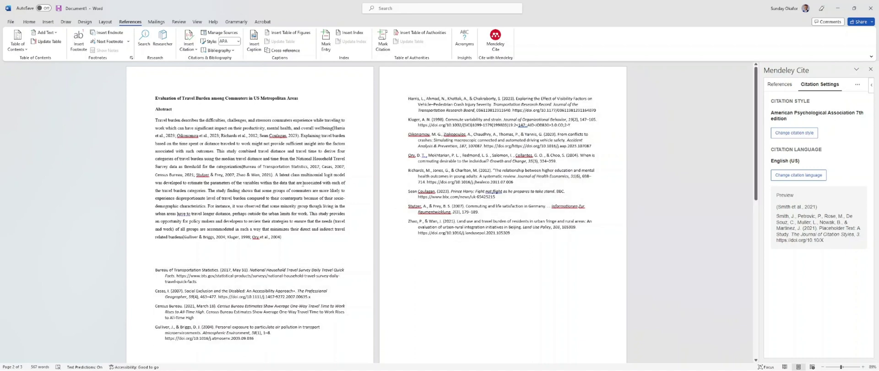
Switch the citation style to IEEE, making the citations and bibliography numbered.
click(794, 134)
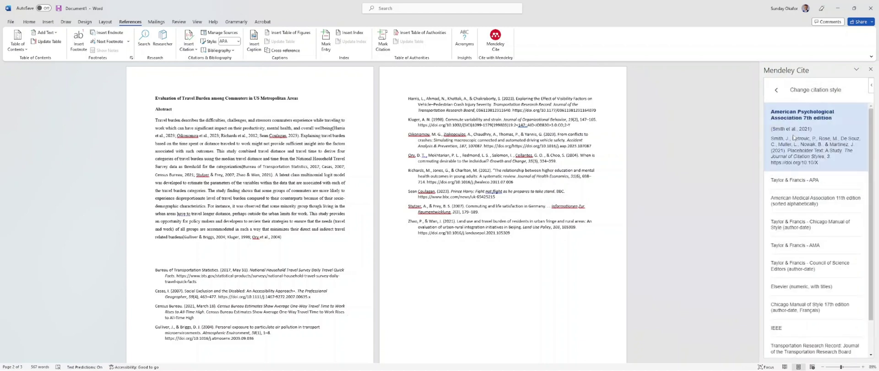
click(799, 180)
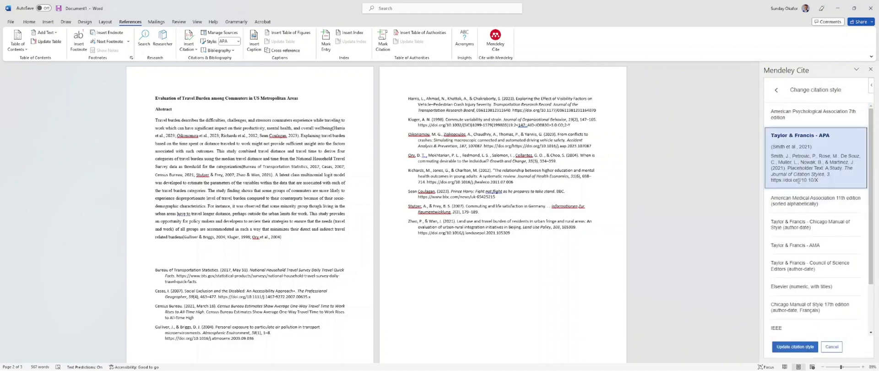
scroll(801, 186, down, 3)
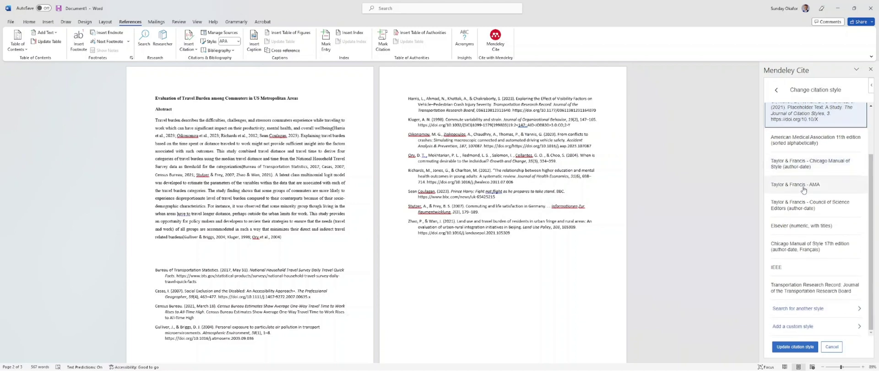
click(798, 269)
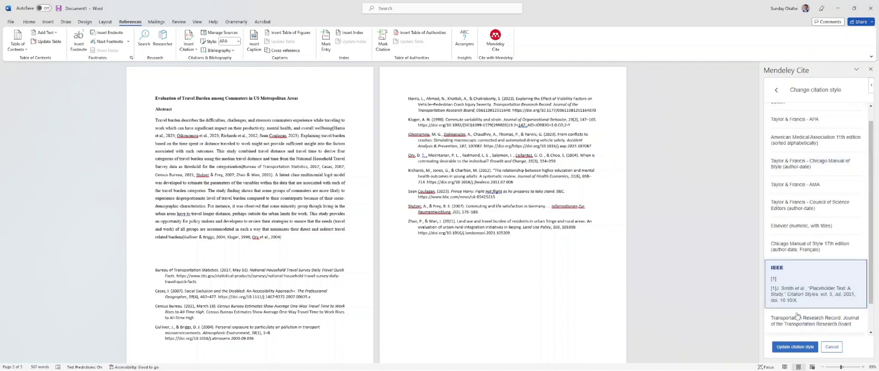
click(795, 347)
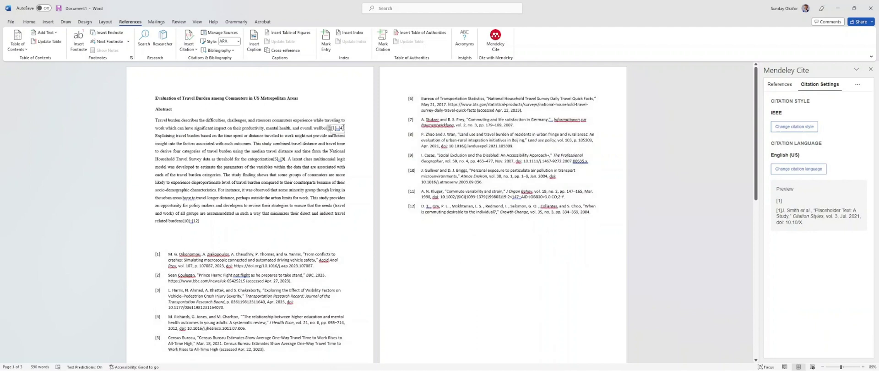
Inspect the numbered [5]–[9] and [10]–[12] IEEE citations in the abstract.
click(283, 160)
click(204, 221)
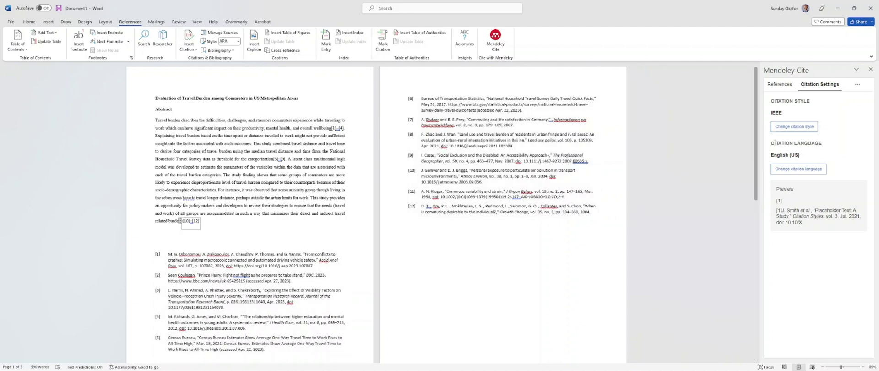
Switch the citation style from IEEE to Taylor & Francis - AMA and update the citations.
click(798, 131)
scroll(793, 222, down, 1)
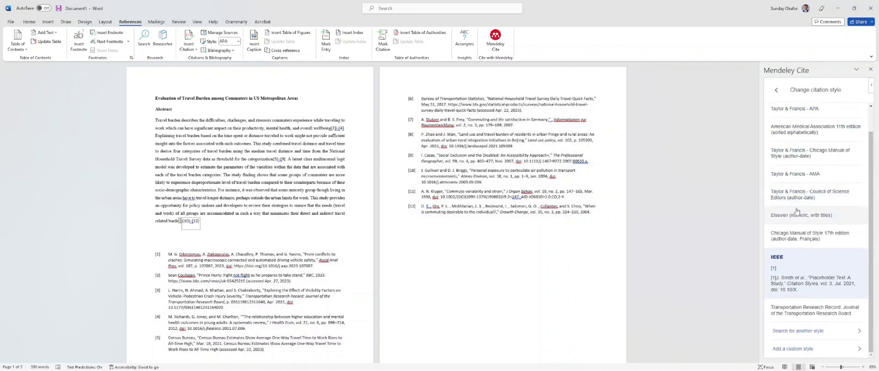
click(804, 172)
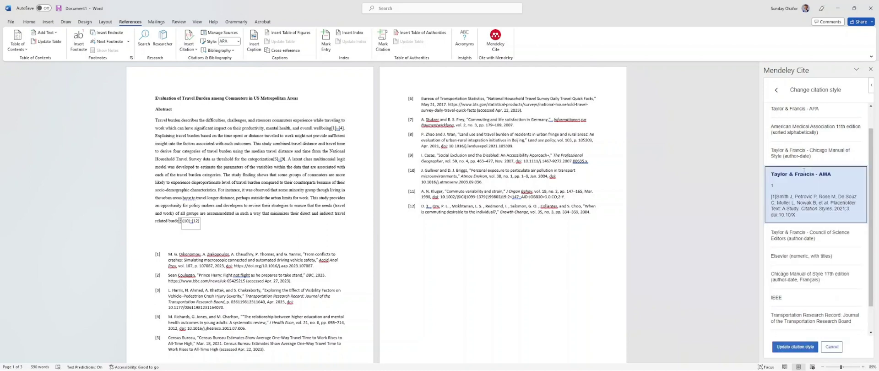
click(801, 346)
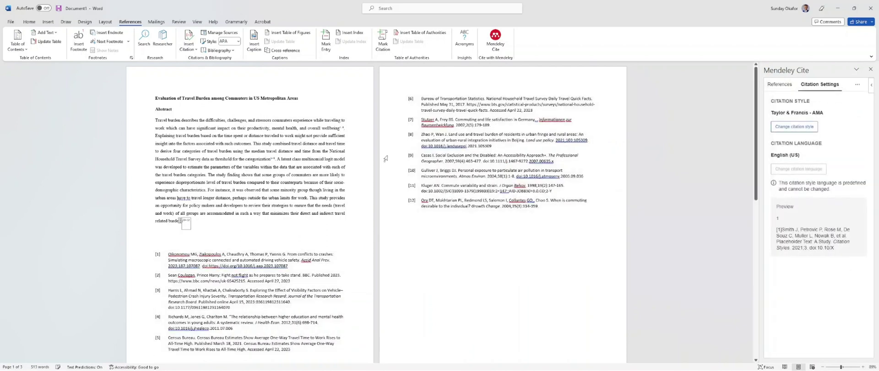
Check the superscript citations after 'wellbeing' and 'burdens', then return to Citation Settings.
click(341, 129)
click(180, 221)
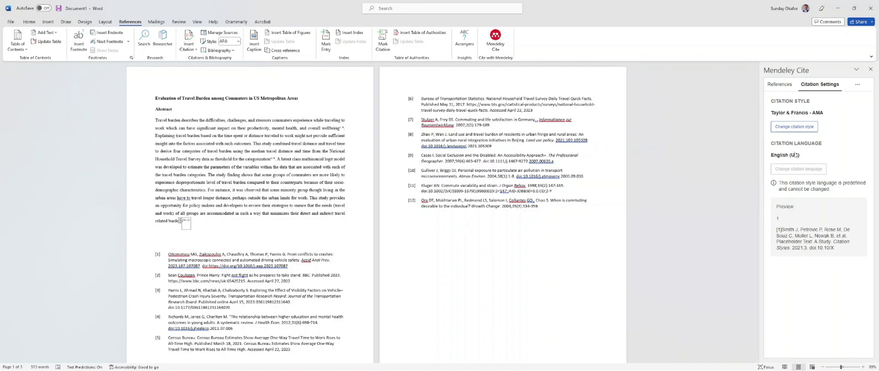
click(796, 127)
scroll(800, 270, down, 1)
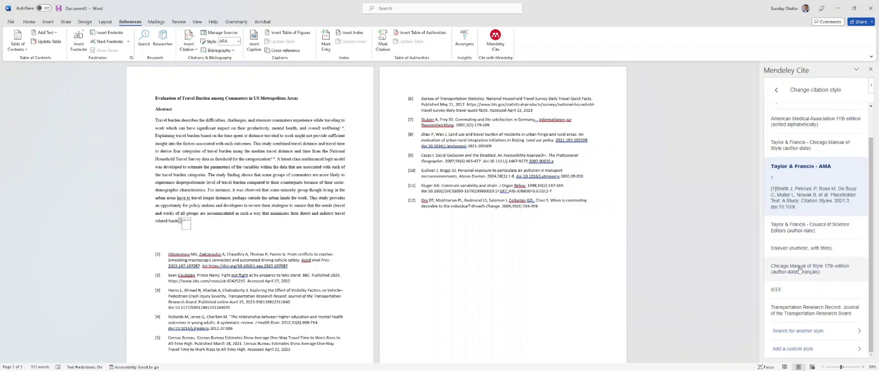
scroll(800, 270, up, 1)
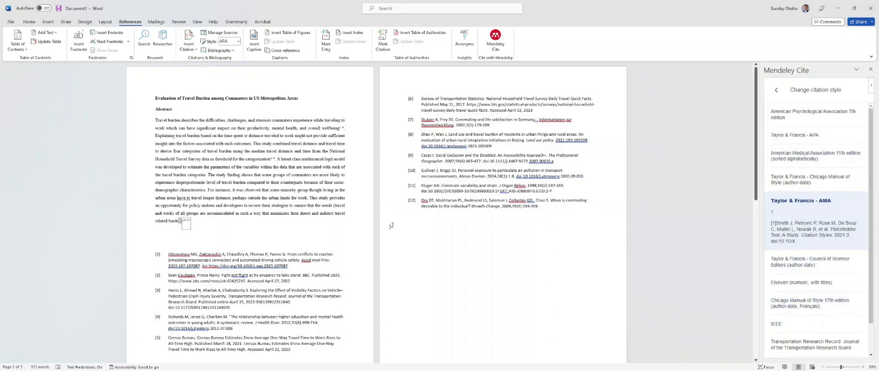
click(306, 274)
click(776, 91)
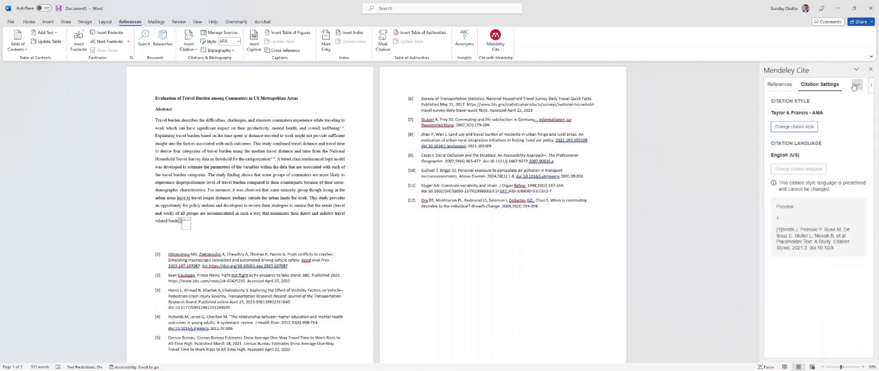
Remove Ory et al. 2004 from the final citation and save the change.
click(780, 84)
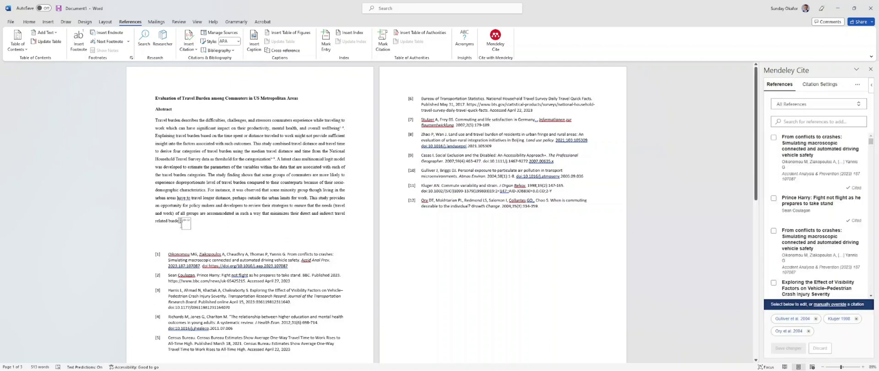
click(809, 331)
click(789, 349)
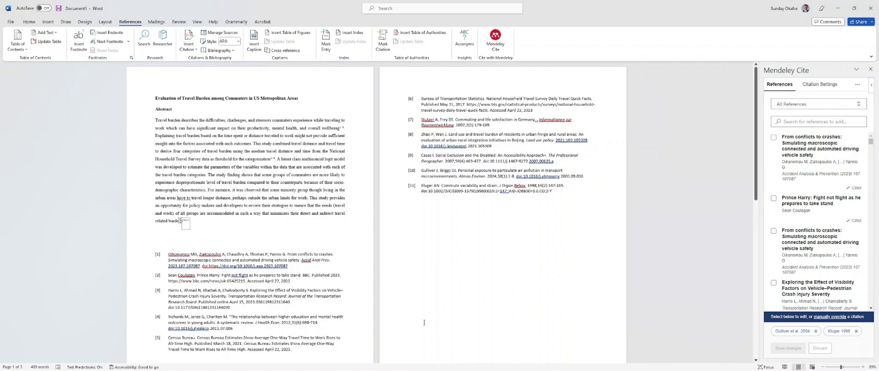
Minimise the Word window of the travel burden study document.
click(838, 8)
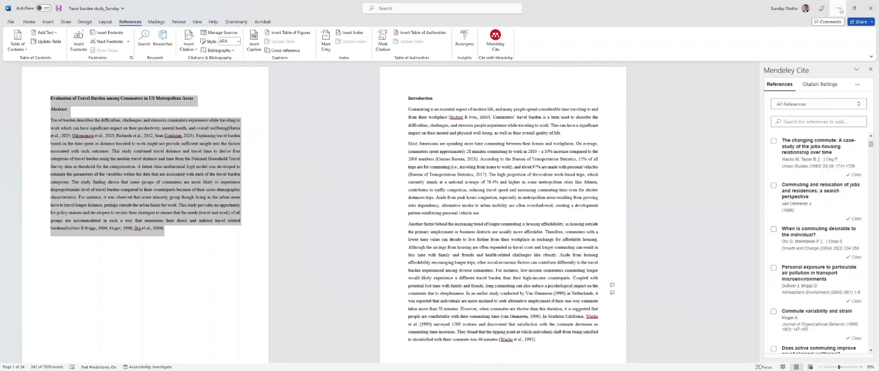
click(839, 8)
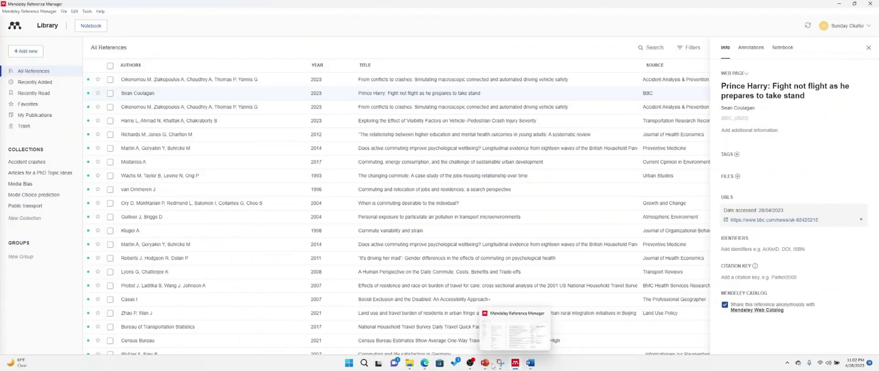
mouse_move(425, 366)
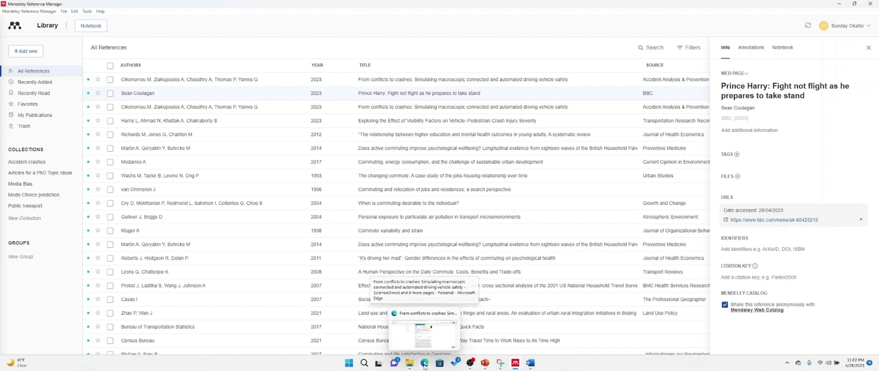
Show the ScienceDirect 'From conflicts to crashes' article tab in Edge from the taskbar.
click(424, 333)
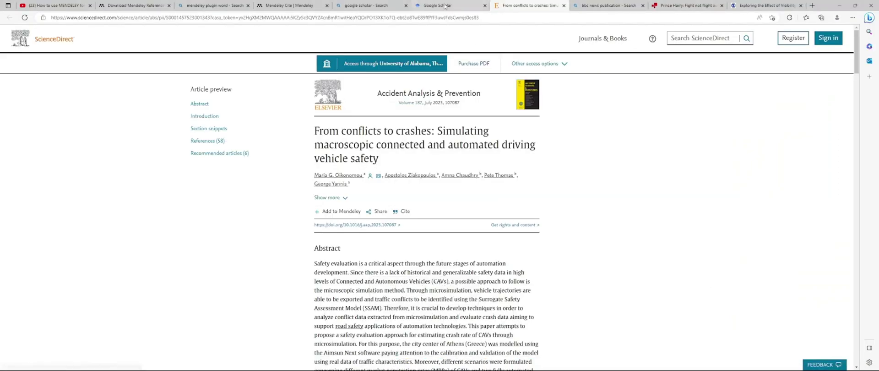